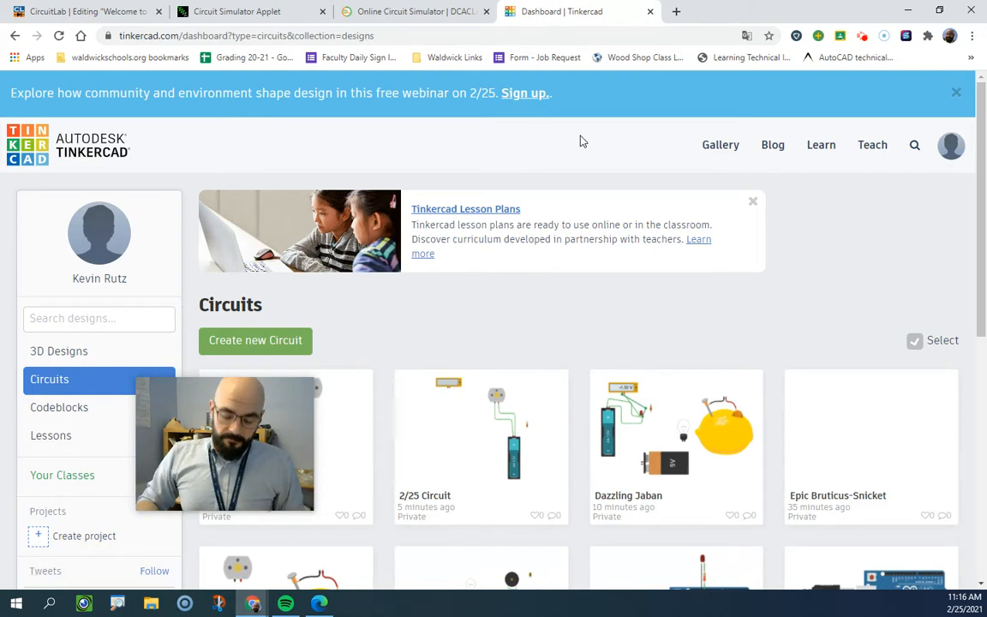
# Open tinkercad.com in a private browser window and bring up its sign-in page.
pyautogui.hotkey('ctrl', 'shift', 'n')
pyautogui.write('ti')
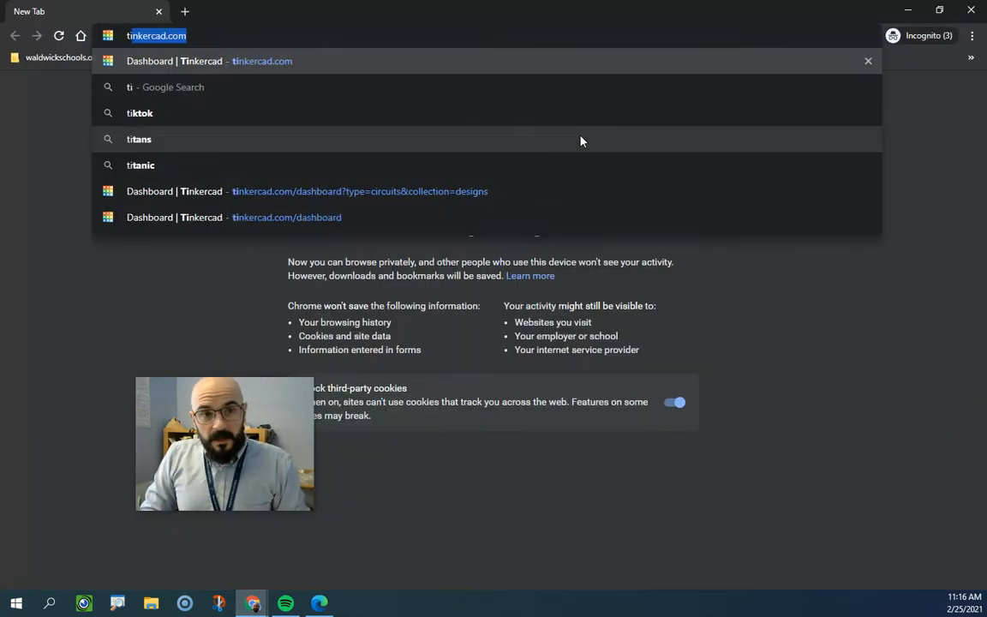
pyautogui.write('nk')
pyautogui.press('Return')
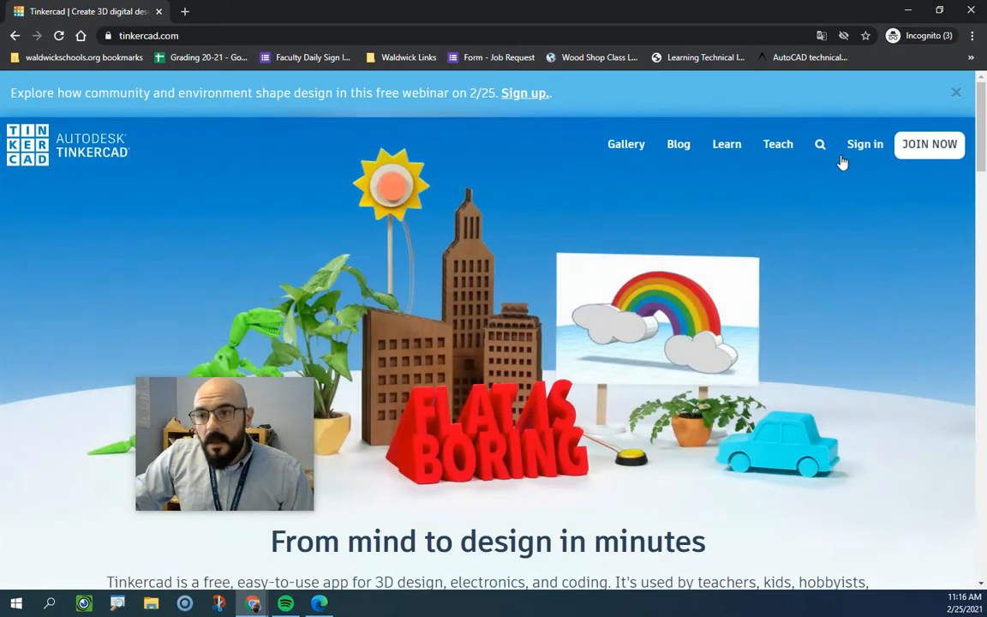
pyautogui.click(855, 147)
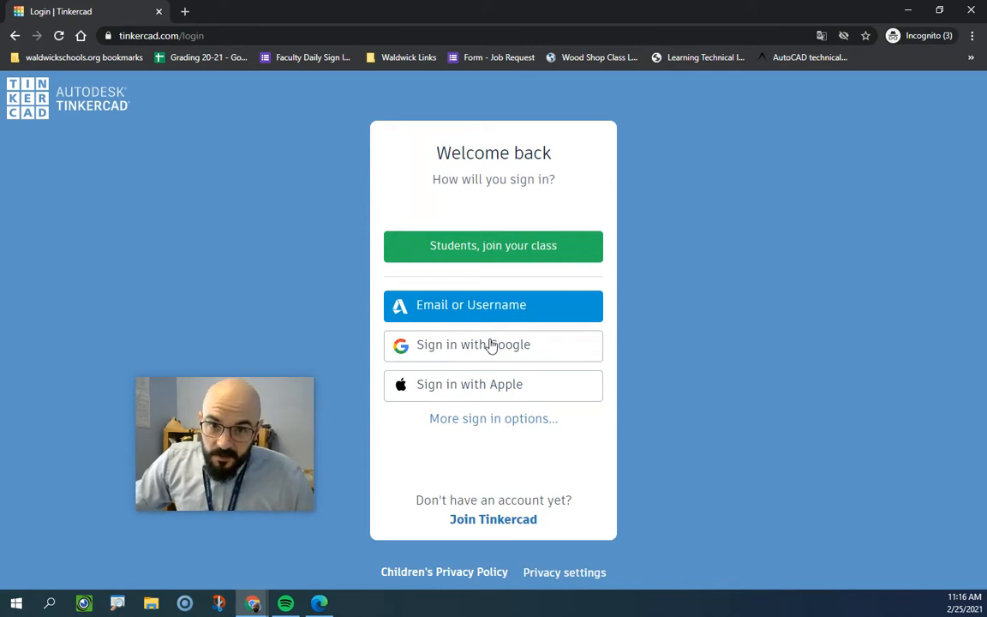
# Return to the signed-in Tinkercad dashboard and look through the circuits and 3D designs collections.
pyautogui.hotkey('alt', 'Tab')
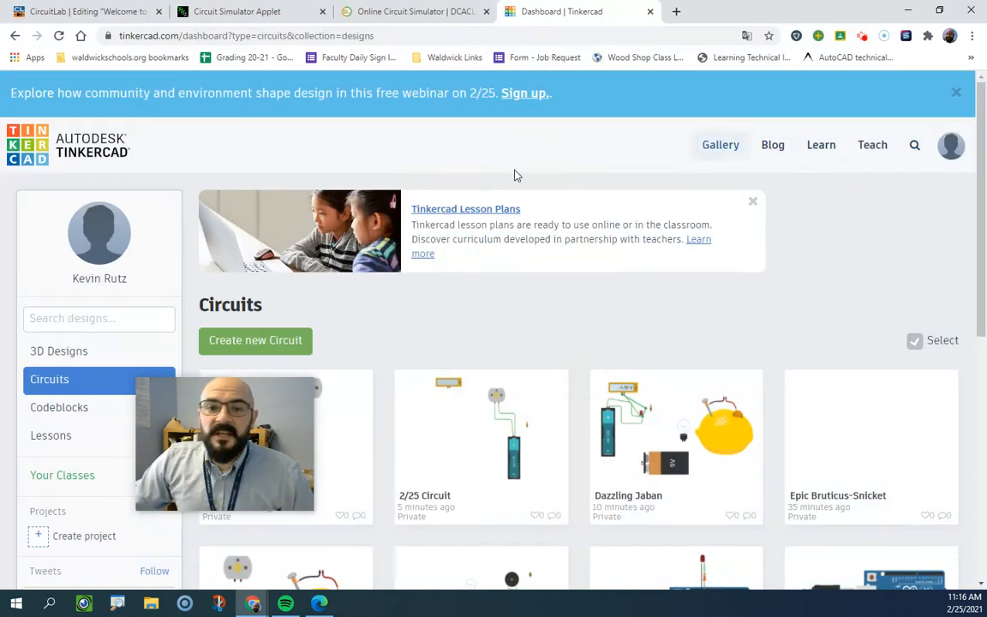
pyautogui.scroll(-4, 512, 291)
pyautogui.scroll(2, 296, 262)
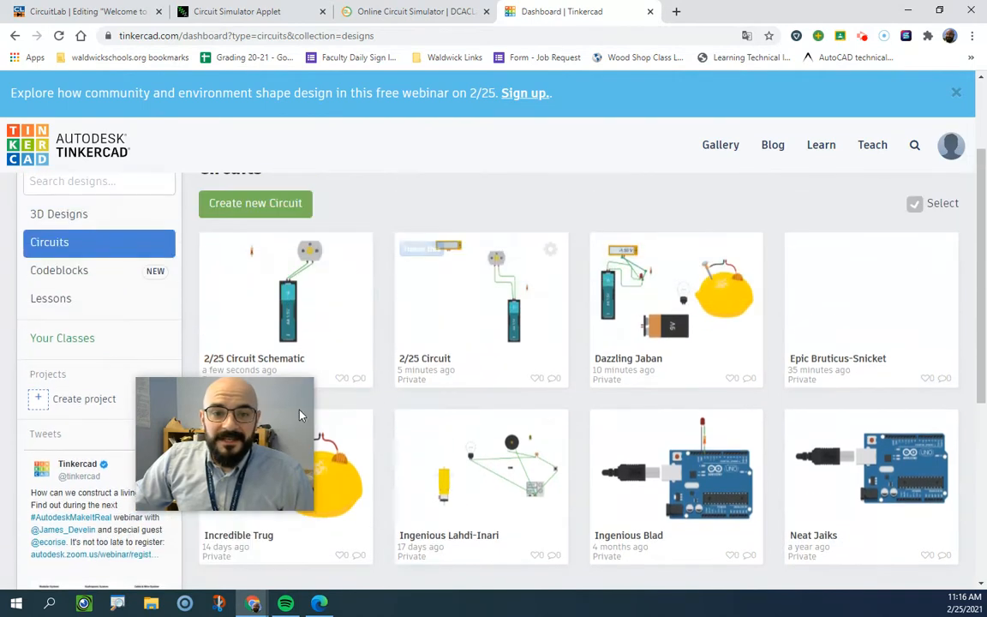
pyautogui.scroll(2, 460, 419)
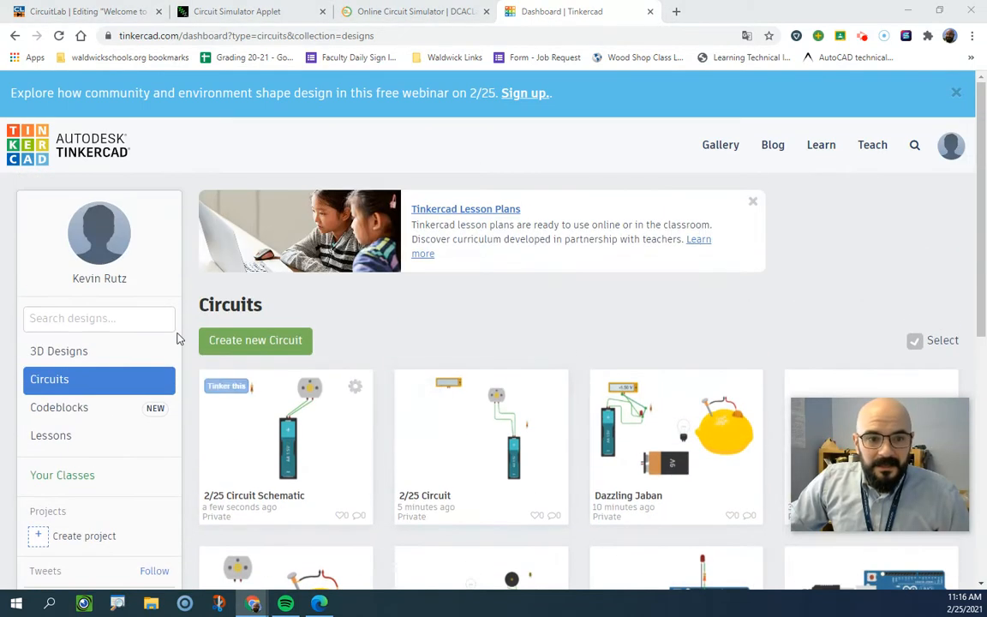
pyautogui.click(100, 353)
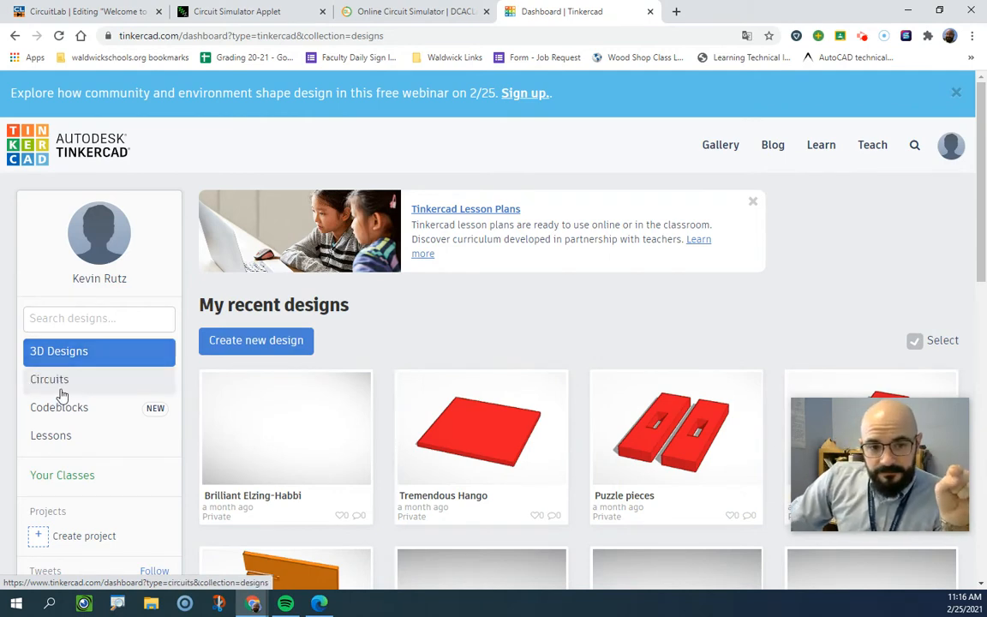
# Create a new circuit from the dashboard's Circuits collection and name it 2/25 Test.
pyautogui.click(61, 394)
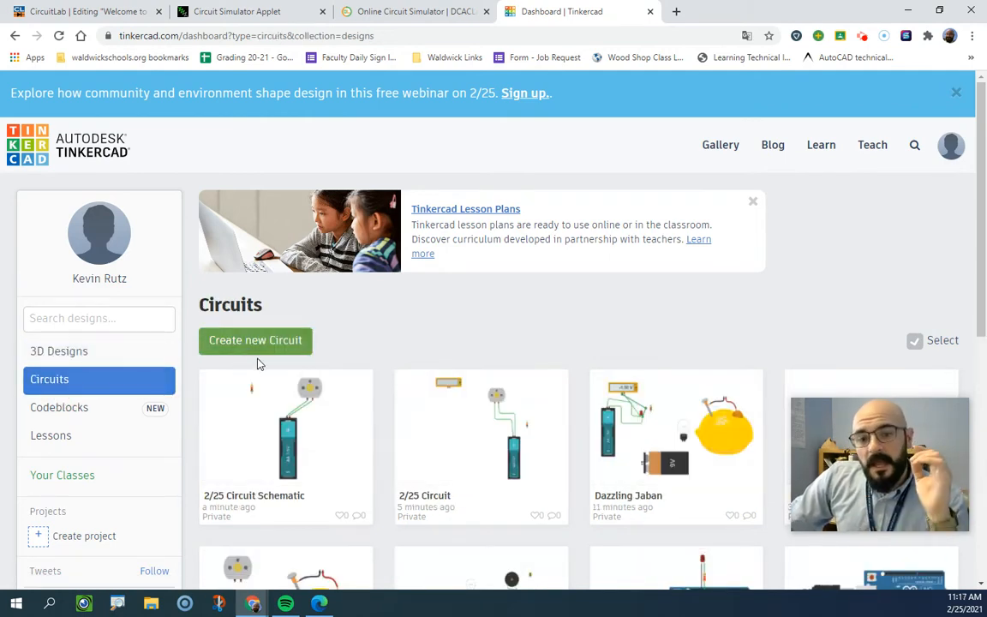
pyautogui.scroll(-6, 336, 374)
pyautogui.scroll(5, 742, 263)
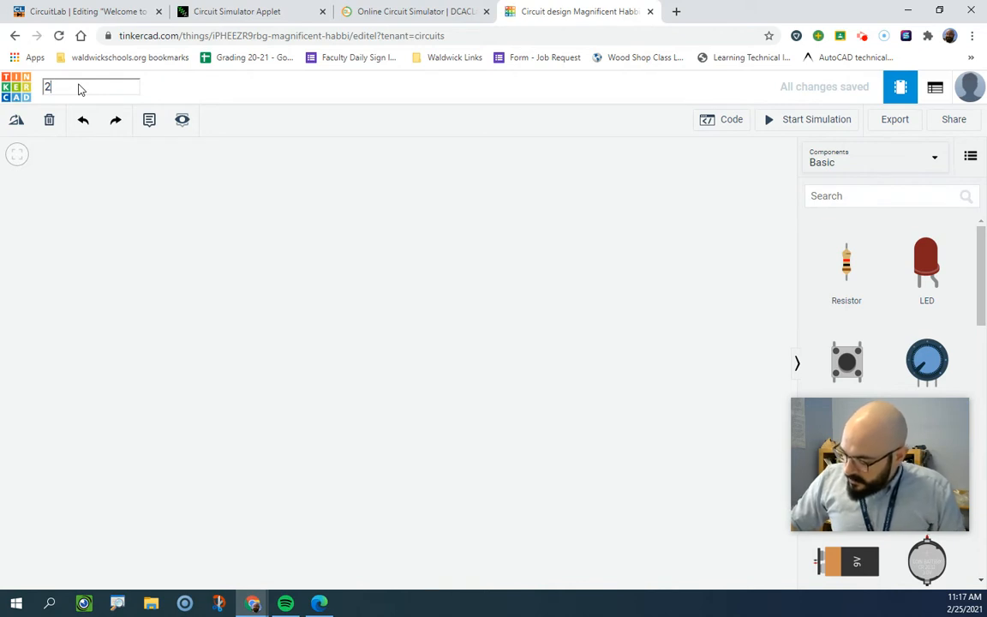
pyautogui.write('25')
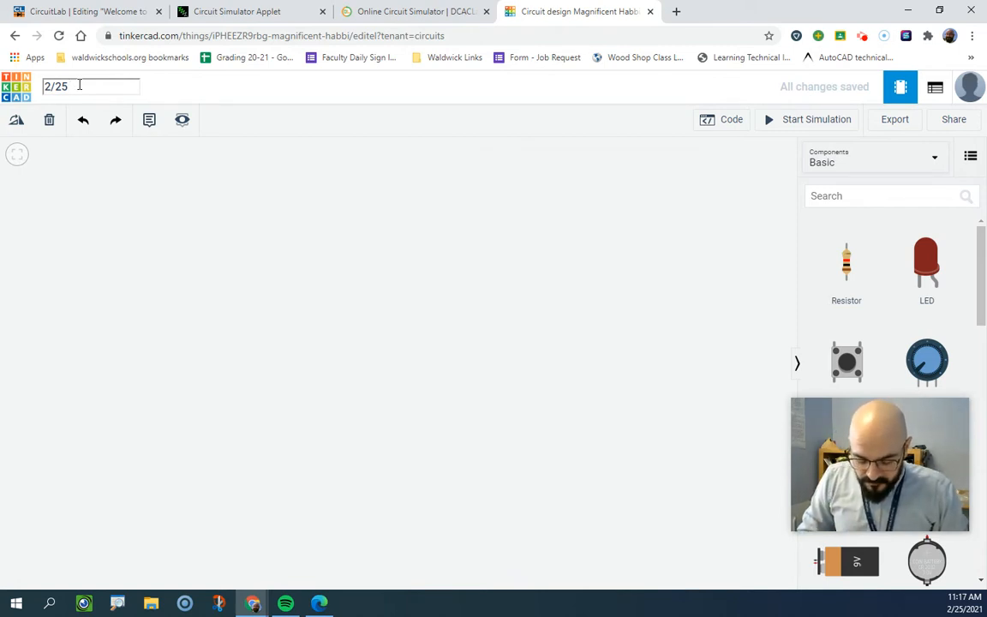
pyautogui.write('Test')
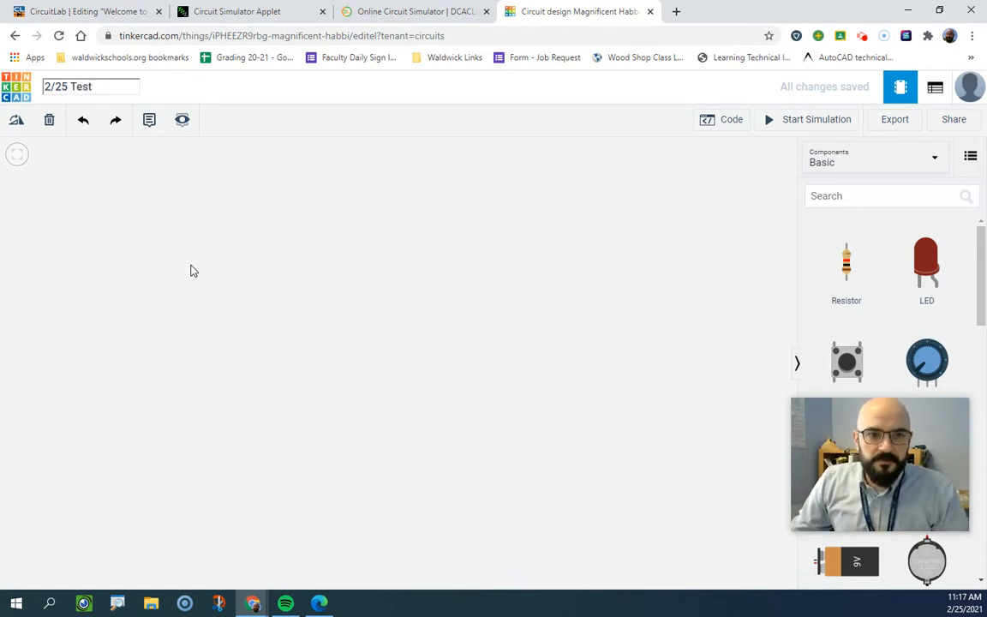
pyautogui.click(289, 282)
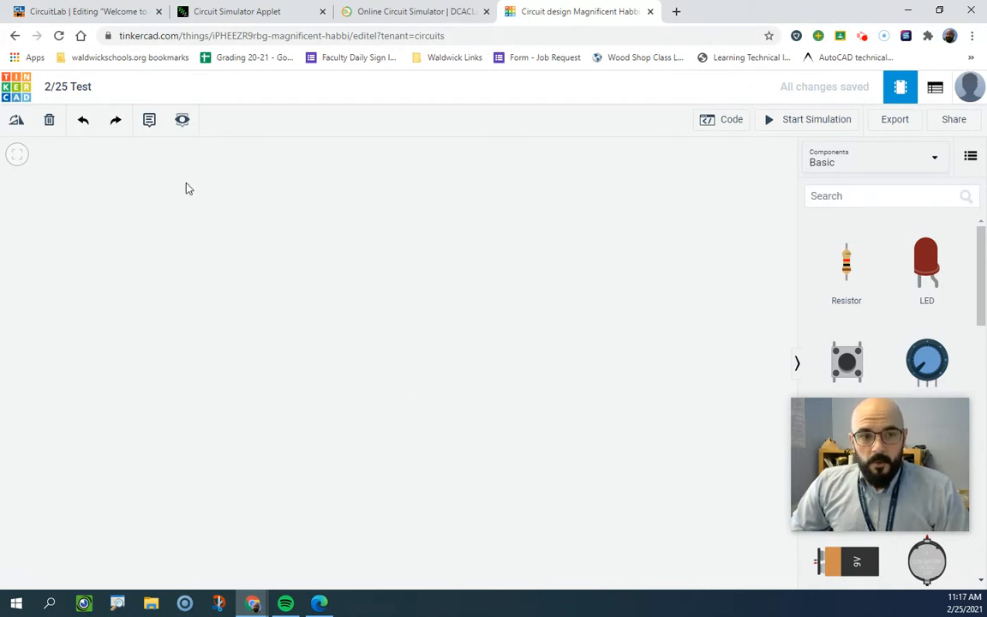
# Search the basic components for battery and place a 1.5V Battery upright in the lower-left area of the workspace.
pyautogui.moveTo(863, 479); pyautogui.dragTo(440, 430)
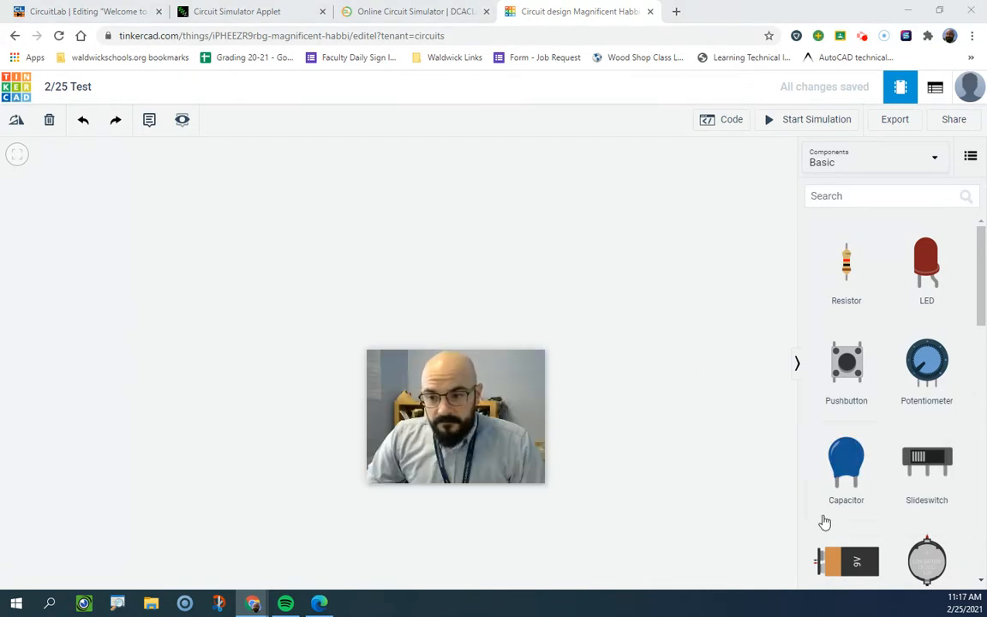
pyautogui.scroll(-7, 883, 440)
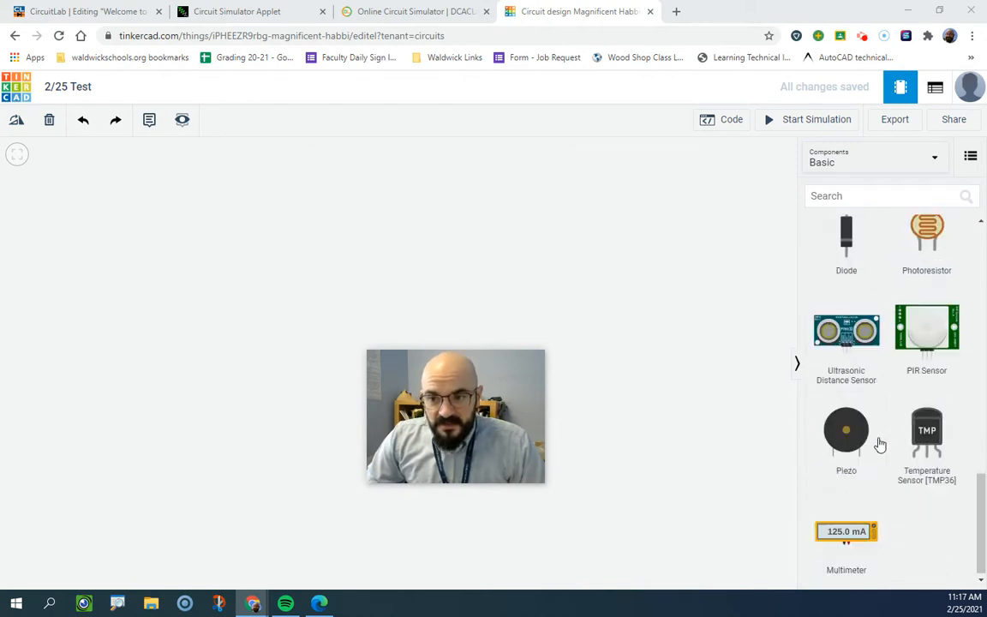
pyautogui.click(879, 161)
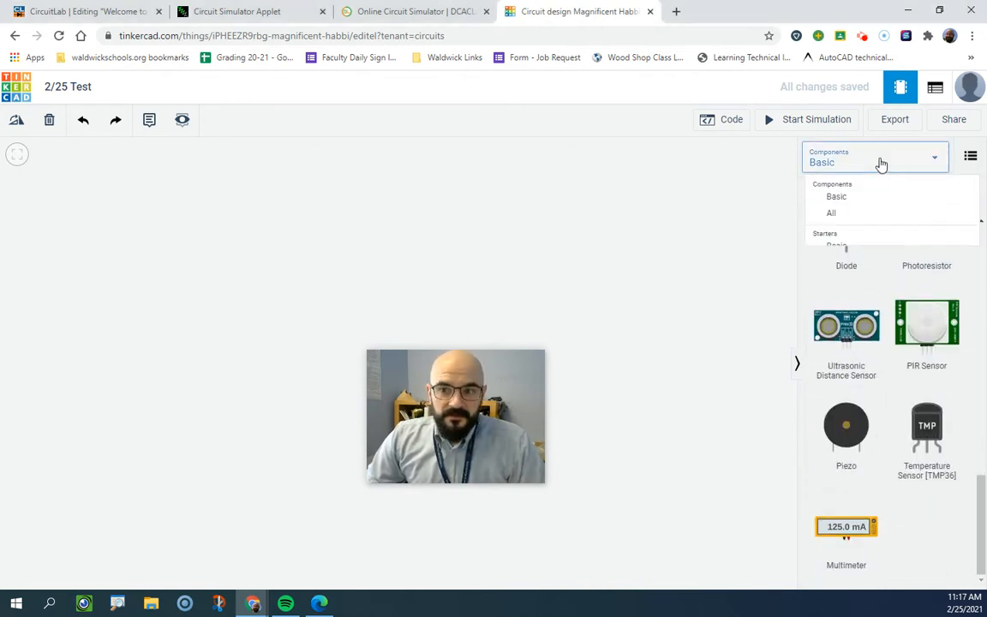
pyautogui.click(847, 206)
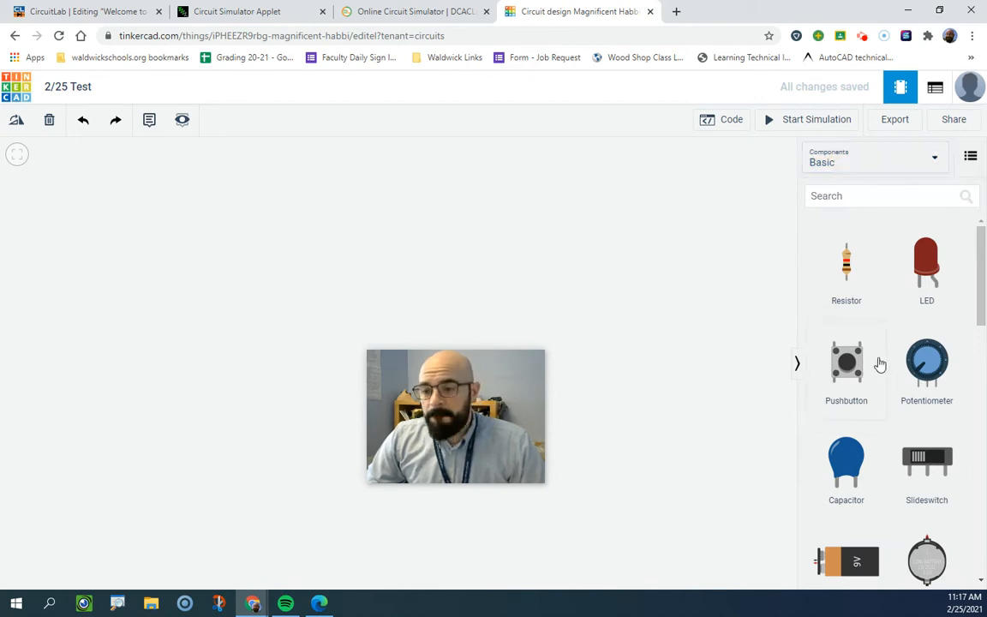
pyautogui.scroll(-2, 891, 411)
pyautogui.click(902, 198)
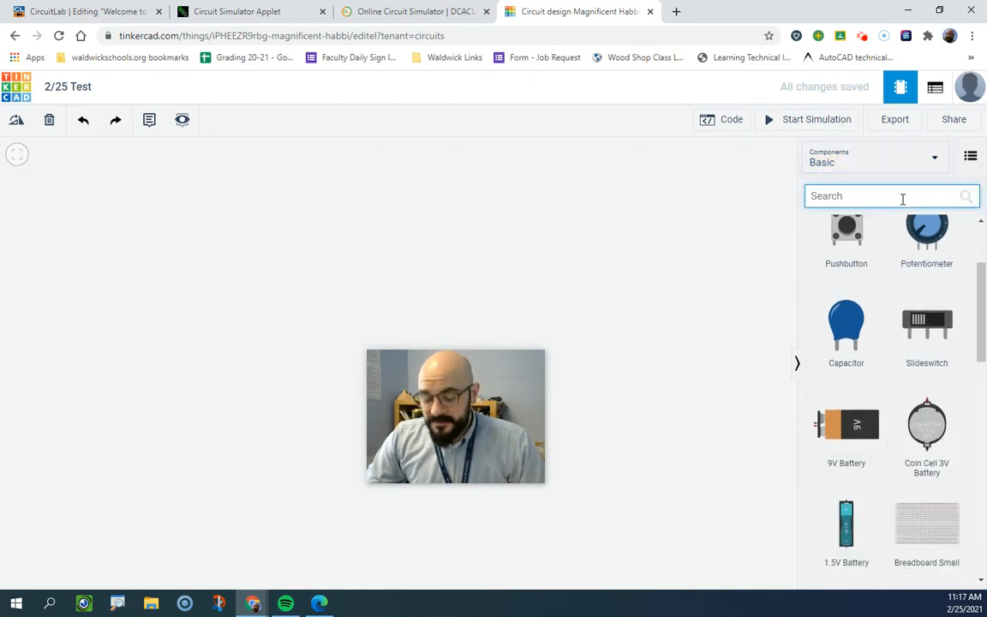
pyautogui.write('battery')
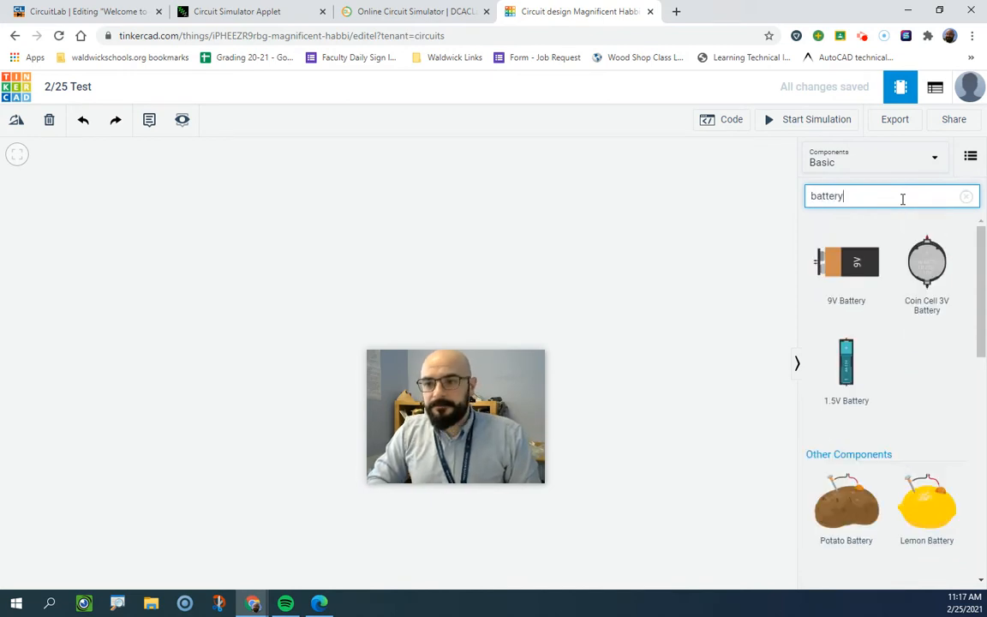
pyautogui.moveTo(859, 367); pyautogui.dragTo(237, 346)
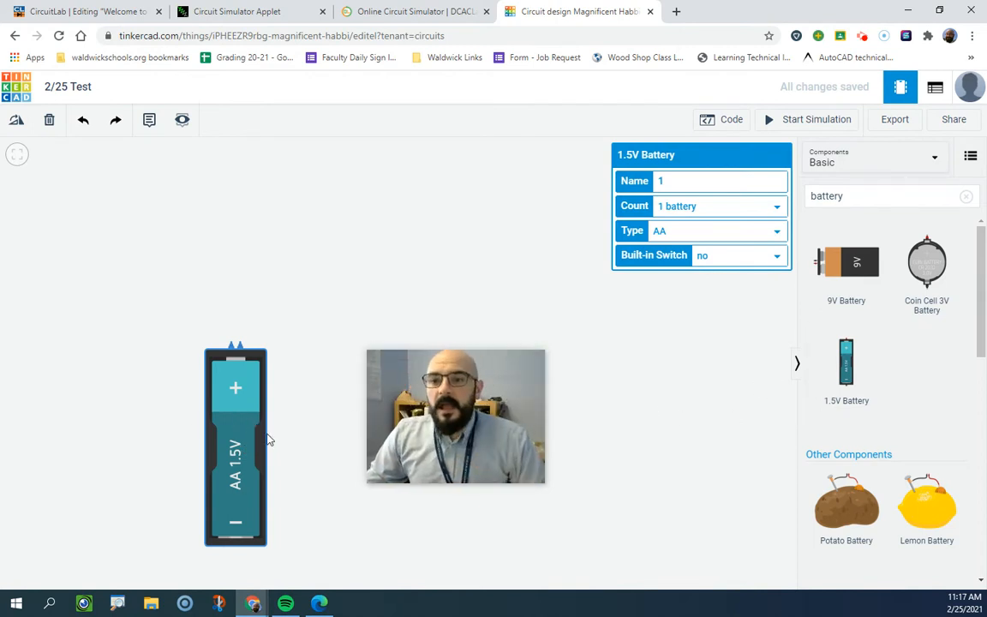
# Review the type, count and built-in switch options of the 1.5V battery, keeping AA, 1 battery and no switch.
pyautogui.click(749, 232)
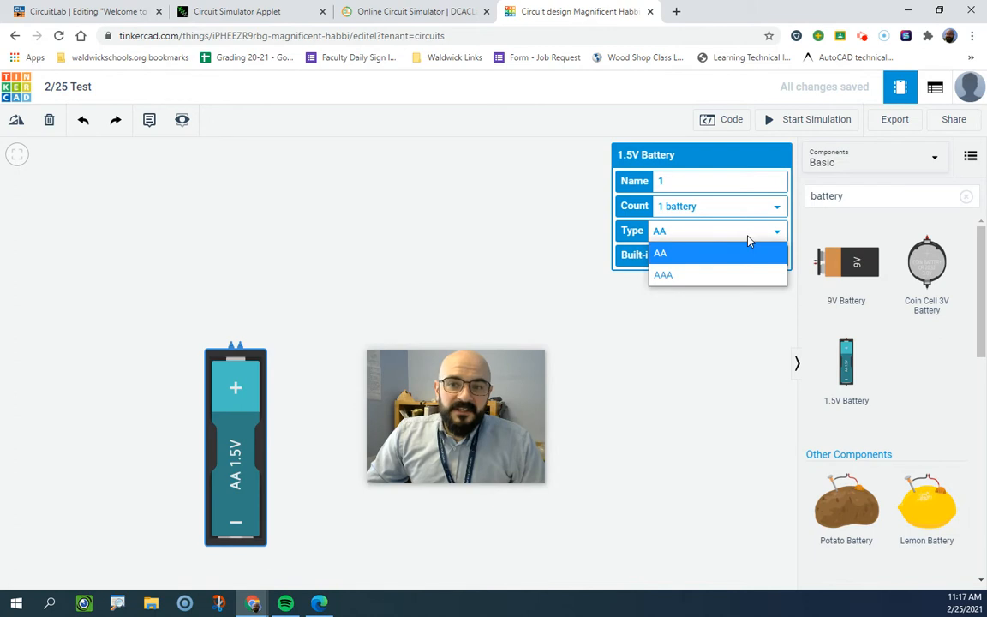
pyautogui.click(750, 238)
pyautogui.click(722, 206)
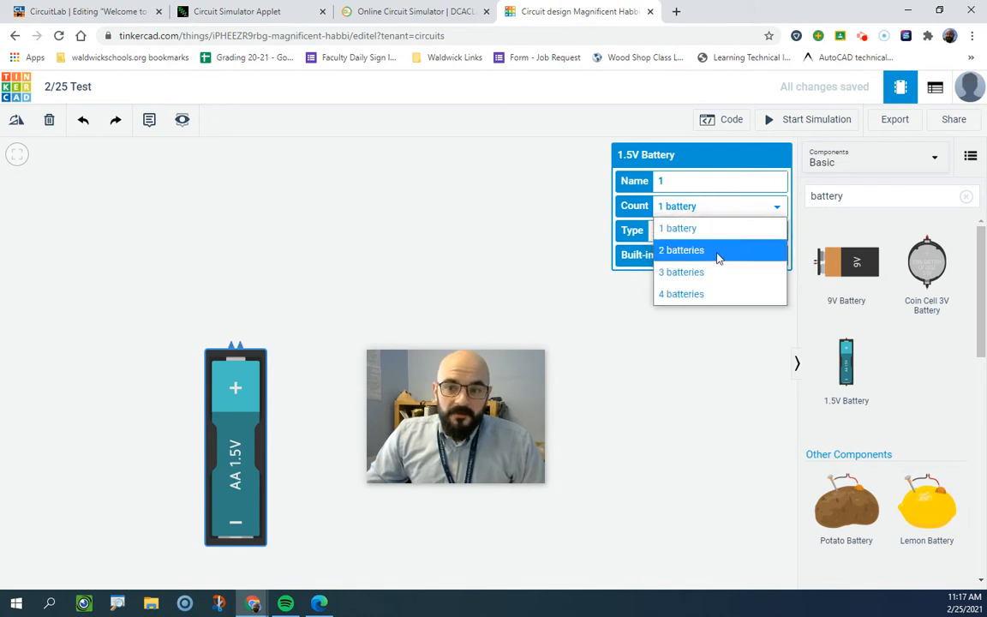
pyautogui.click(705, 206)
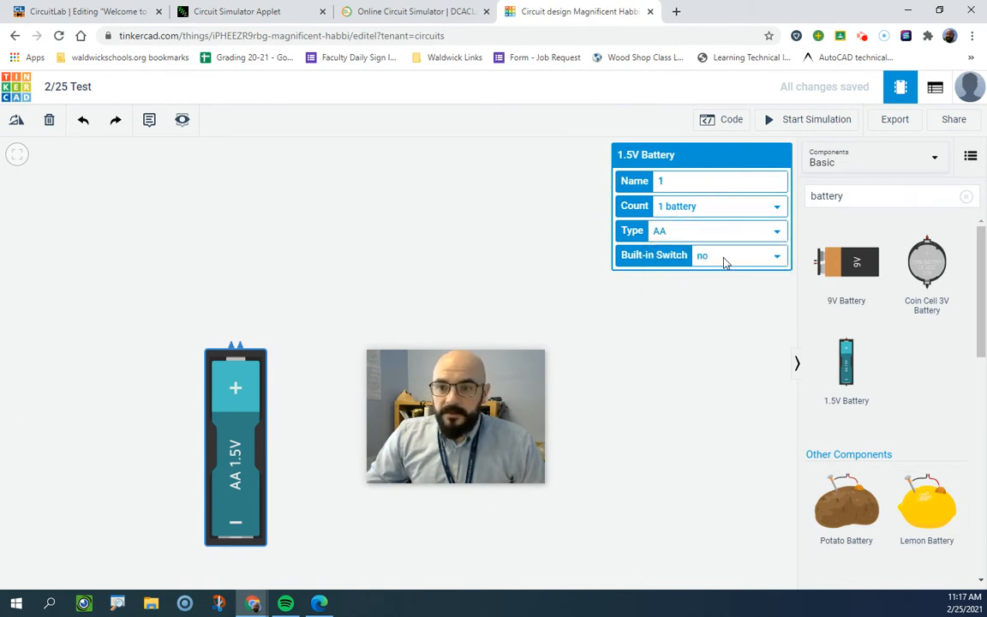
pyautogui.click(723, 257)
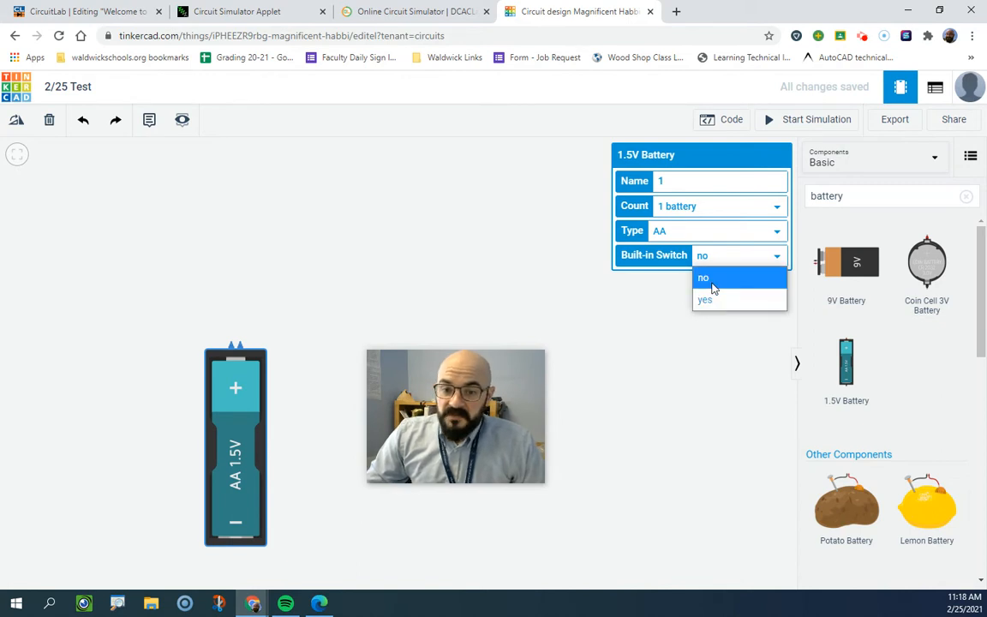
pyautogui.click(711, 282)
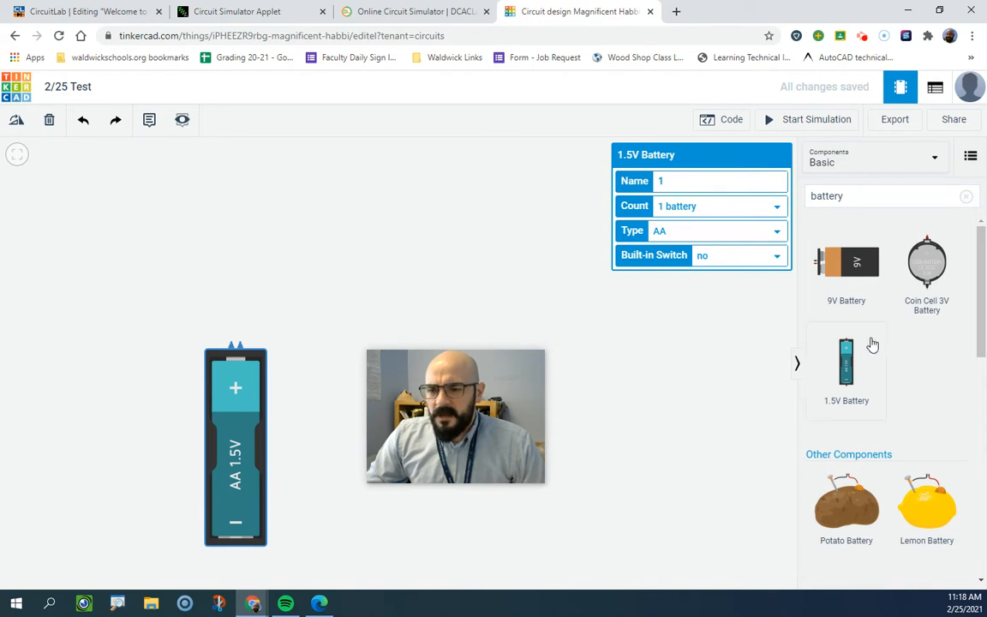
# Search the components for dc moto and place a DC Motor above and to the right of the battery.
pyautogui.doubleClick(864, 198)
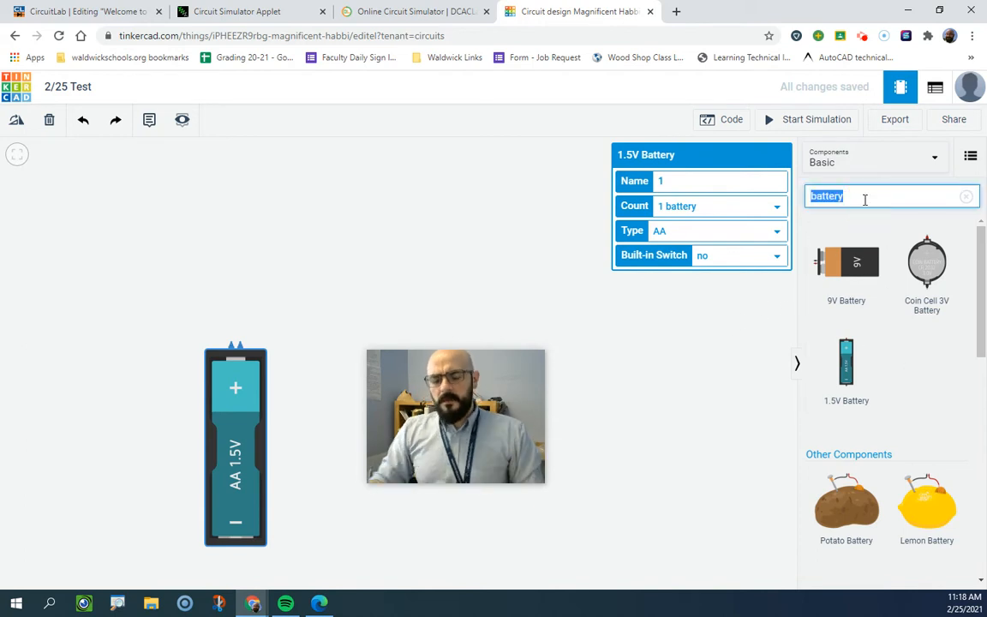
pyautogui.write('dc moto')
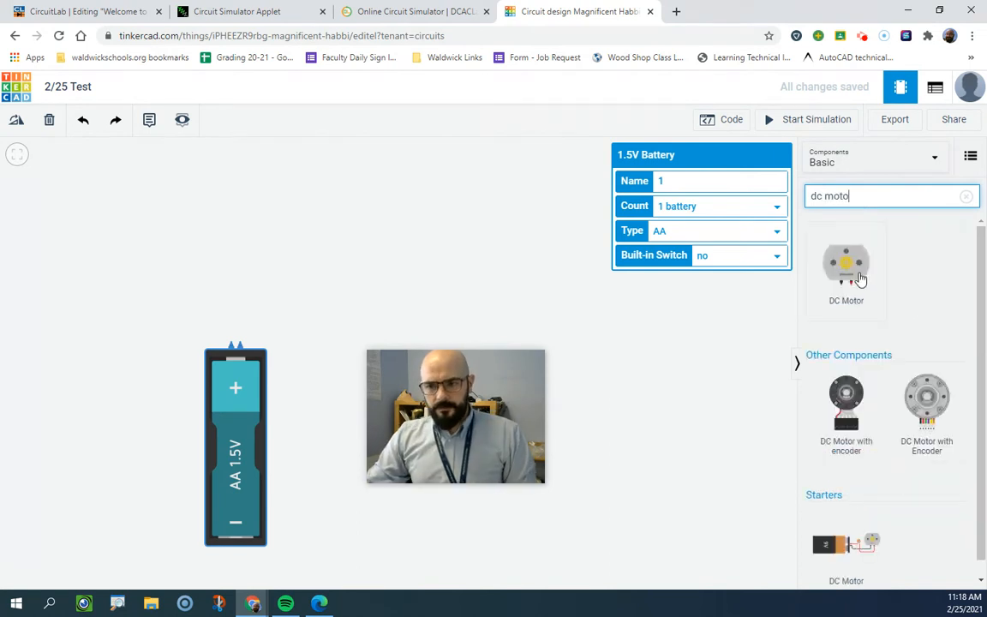
pyautogui.moveTo(859, 276); pyautogui.dragTo(419, 276)
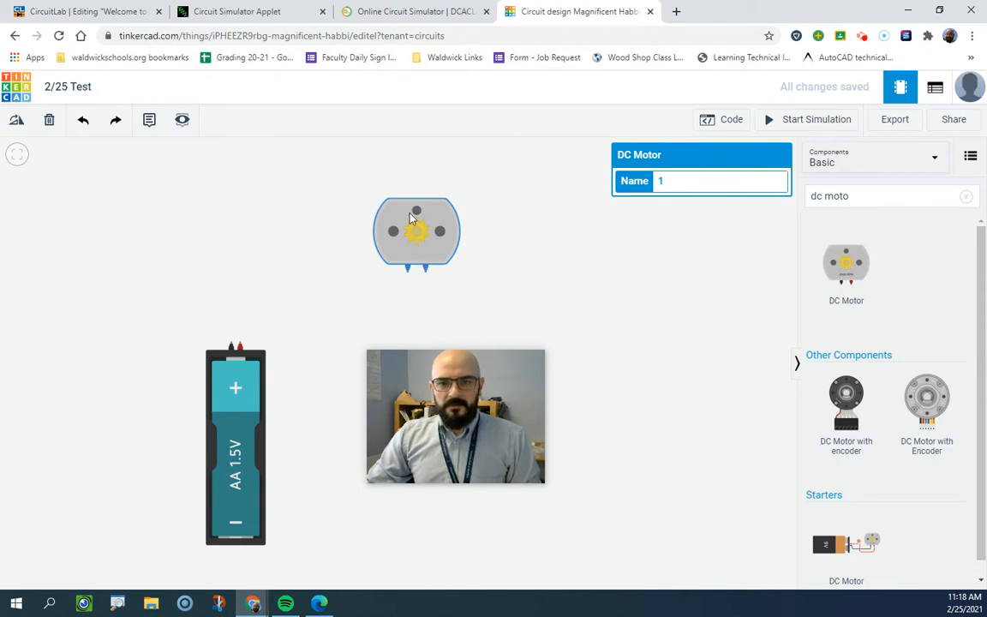
# Rotate the DC motor clockwise until its terminals point left, and shift it slightly up and left.
pyautogui.click(16, 119)
pyautogui.click(16, 120)
pyautogui.click(17, 120)
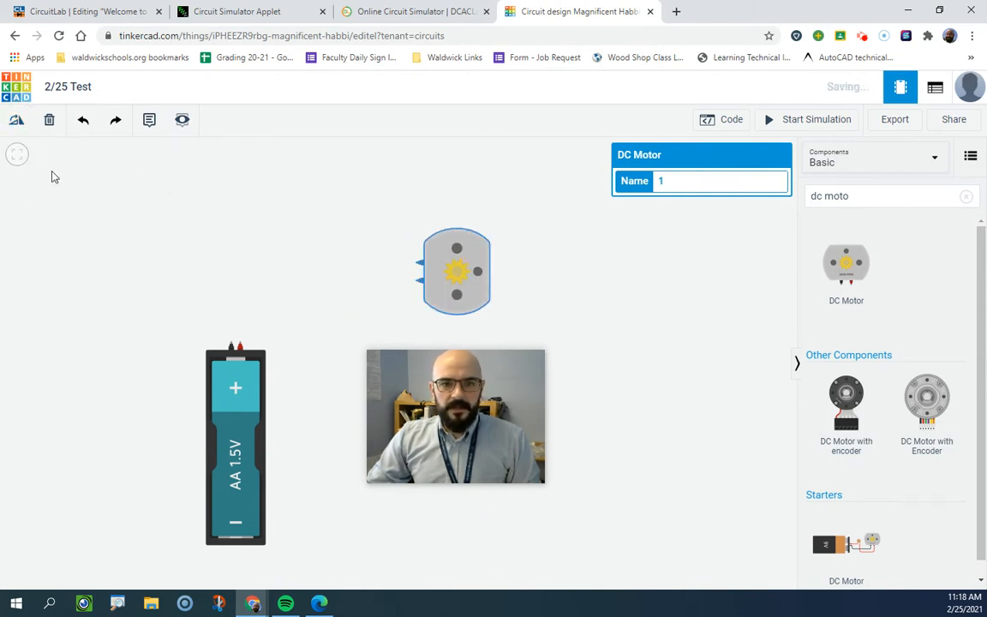
pyautogui.moveTo(476, 271); pyautogui.dragTo(443, 228)
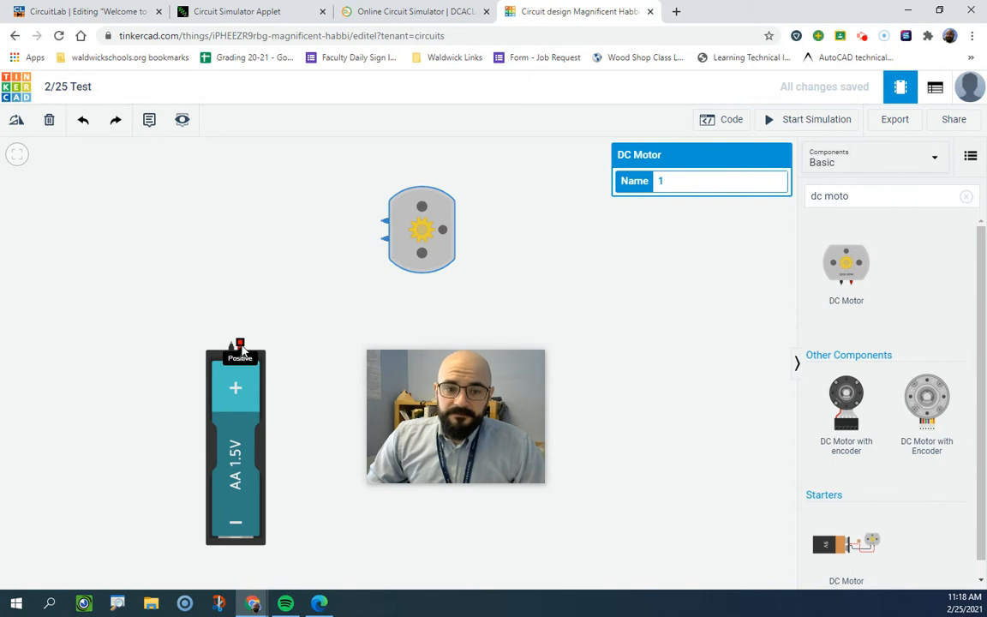
# Wire the battery's positive terminal to the motor's red terminal and the negative terminal to the black one with straight green wires.
pyautogui.click(303, 337)
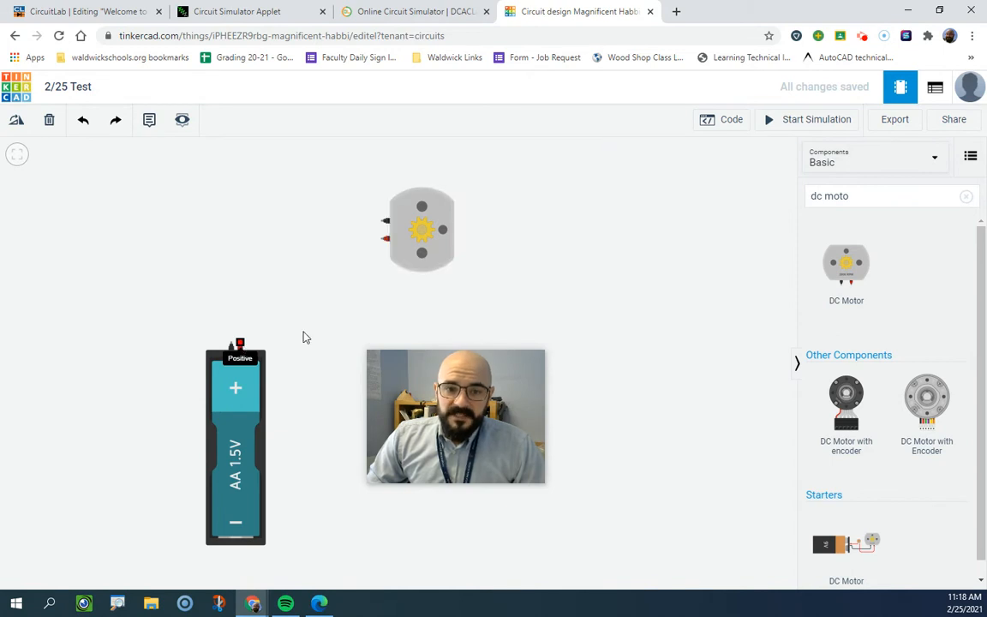
pyautogui.click(383, 242)
pyautogui.click(232, 345)
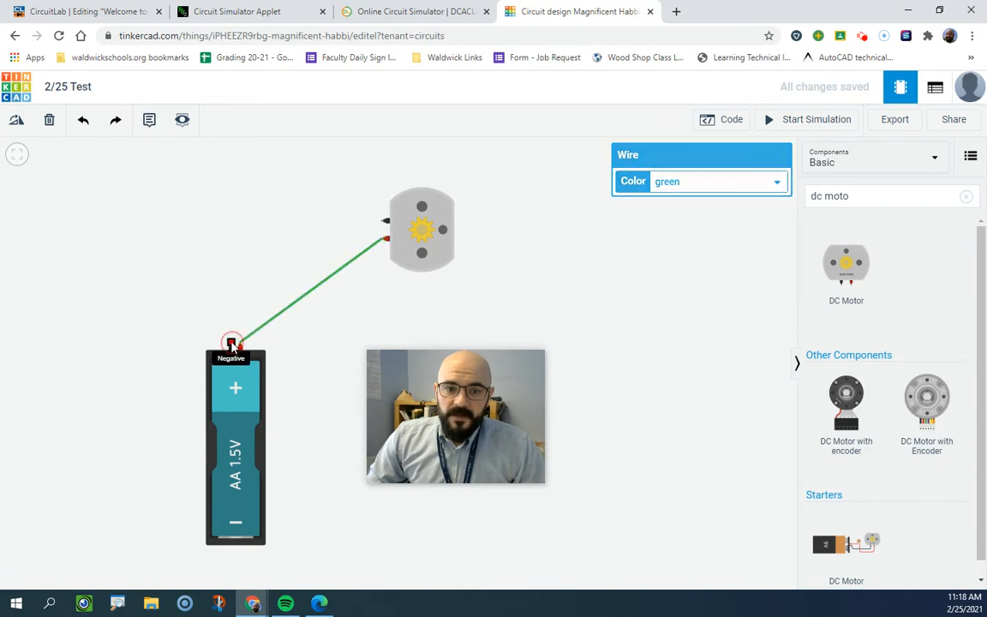
pyautogui.click(390, 212)
pyautogui.click(383, 224)
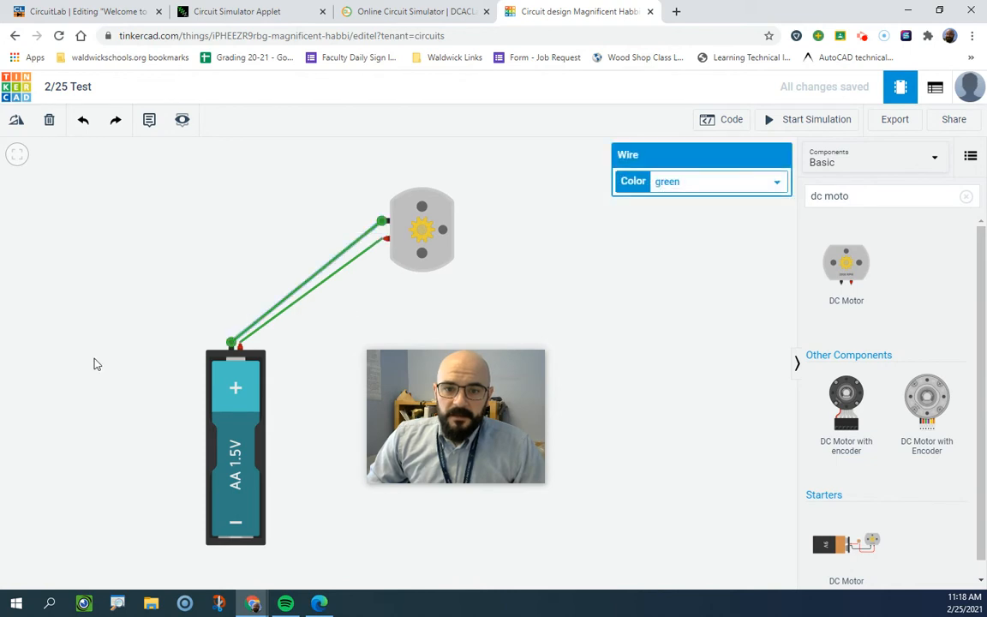
# Move the wired DC motor above the battery and back to the right, and undo the moves and both wires.
pyautogui.moveTo(420, 214); pyautogui.dragTo(221, 211)
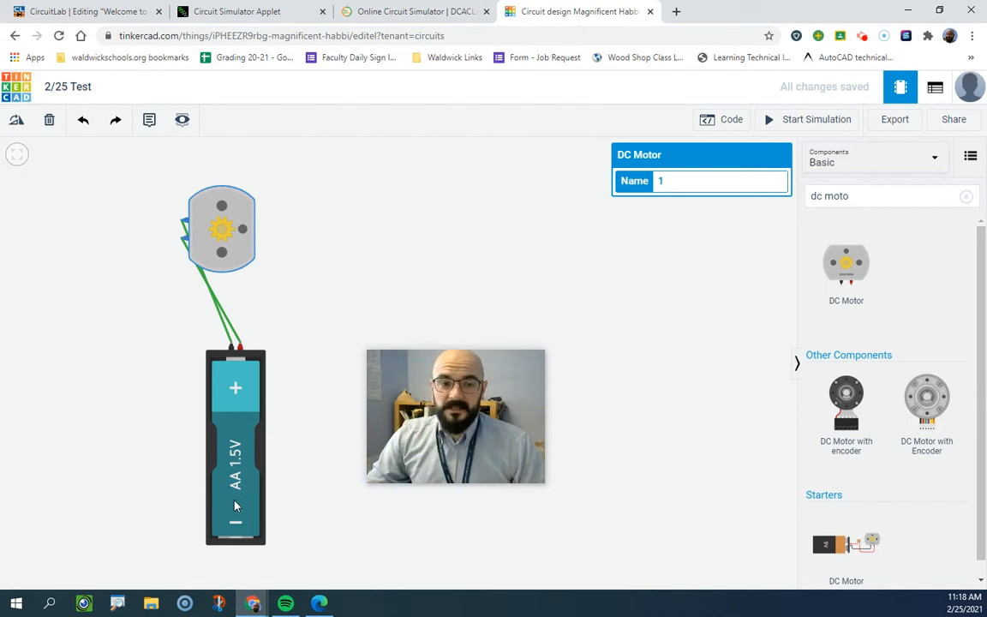
pyautogui.moveTo(227, 259); pyautogui.dragTo(434, 254)
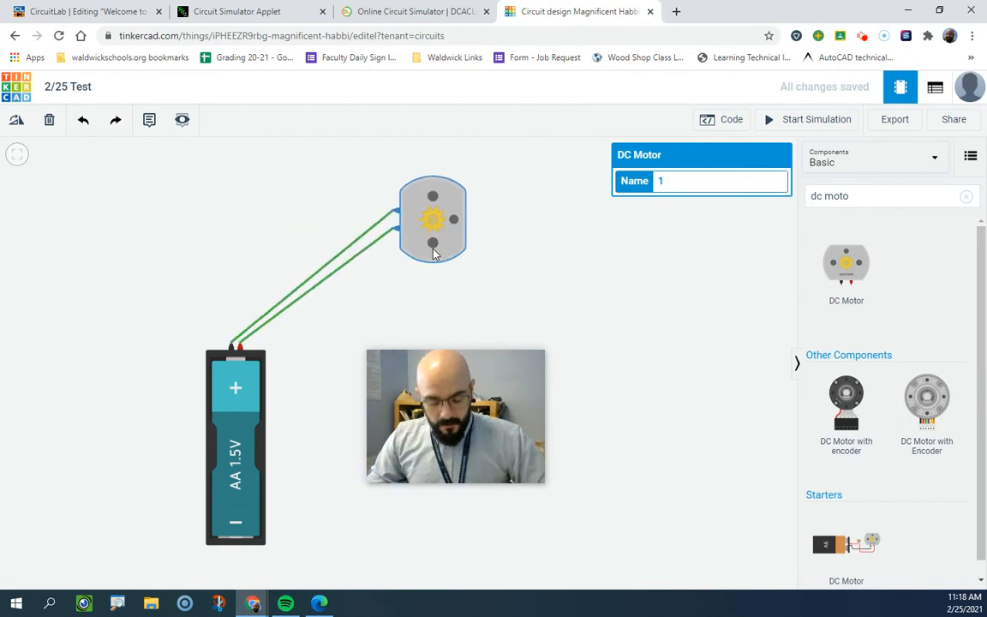
pyautogui.hotkey('ctrl', 'z')
pyautogui.hotkey('ctrl', 'z')
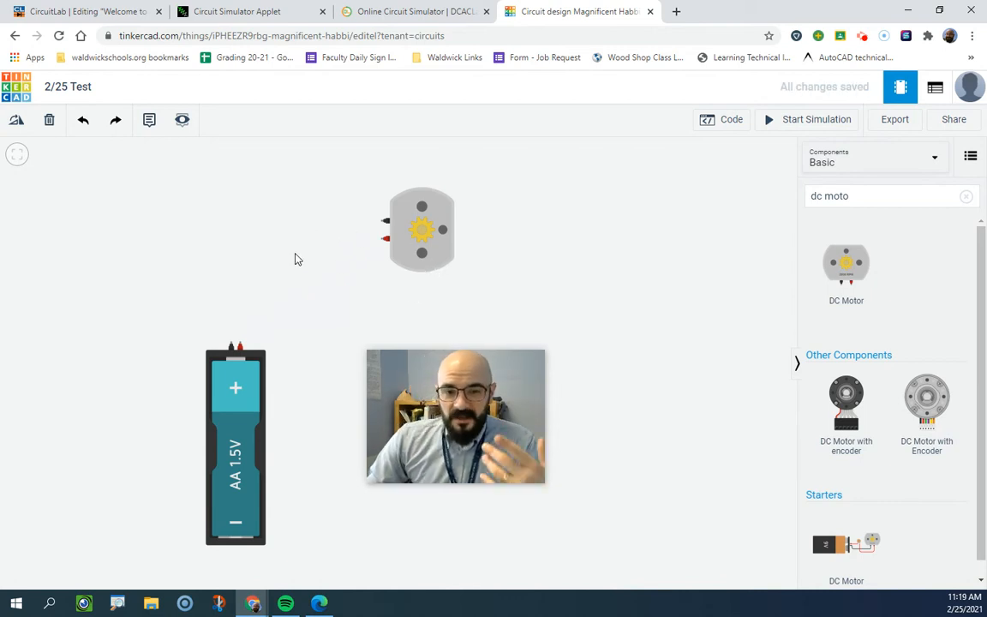
# Wire the battery's positive terminal to the motor's red terminal and the negative terminal to the black one, each with a right-angled green wire.
pyautogui.click(241, 345)
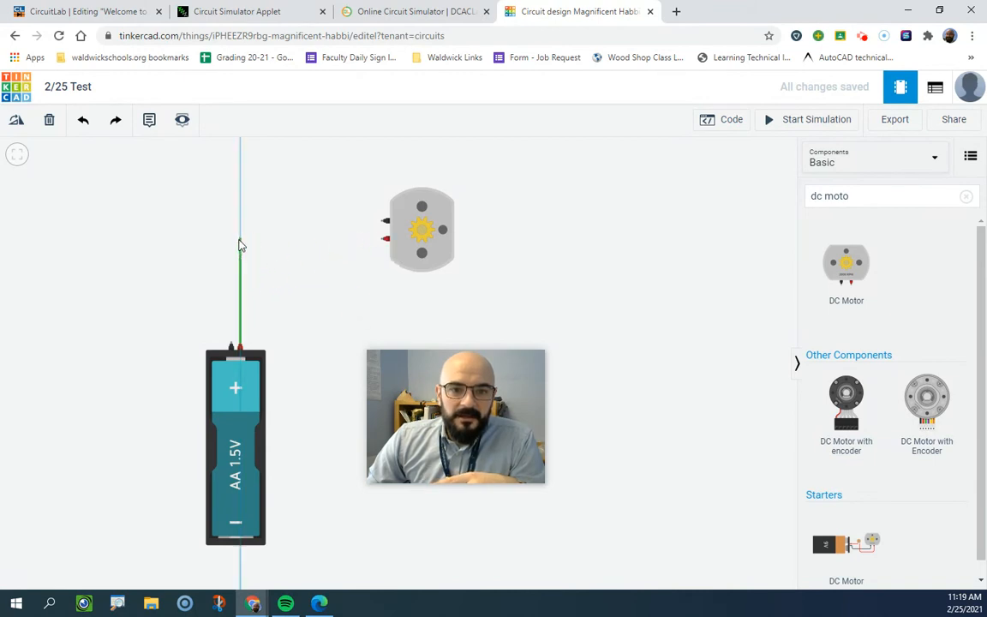
pyautogui.click(241, 243)
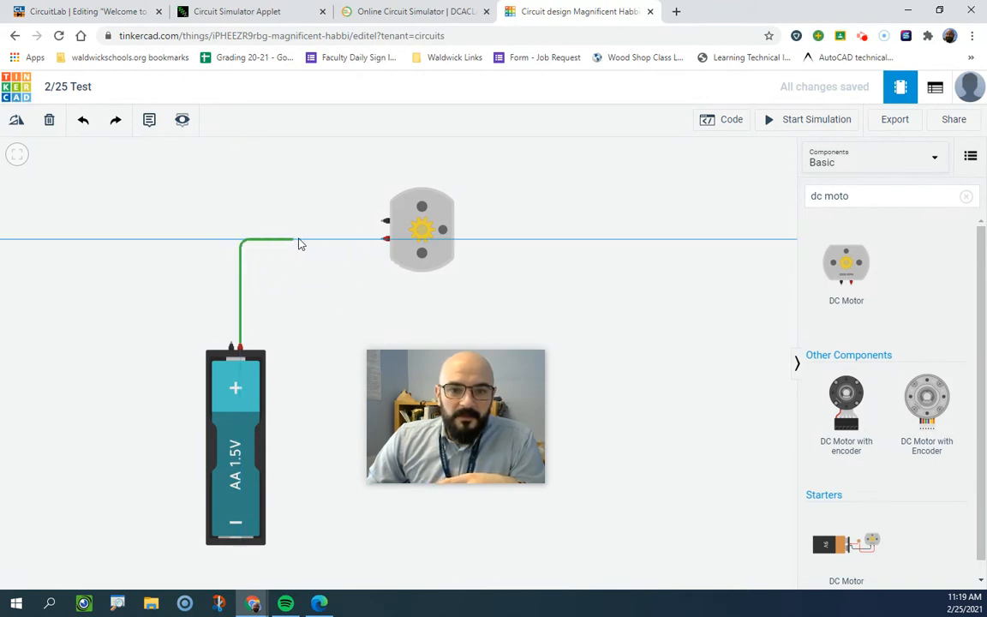
pyautogui.click(383, 238)
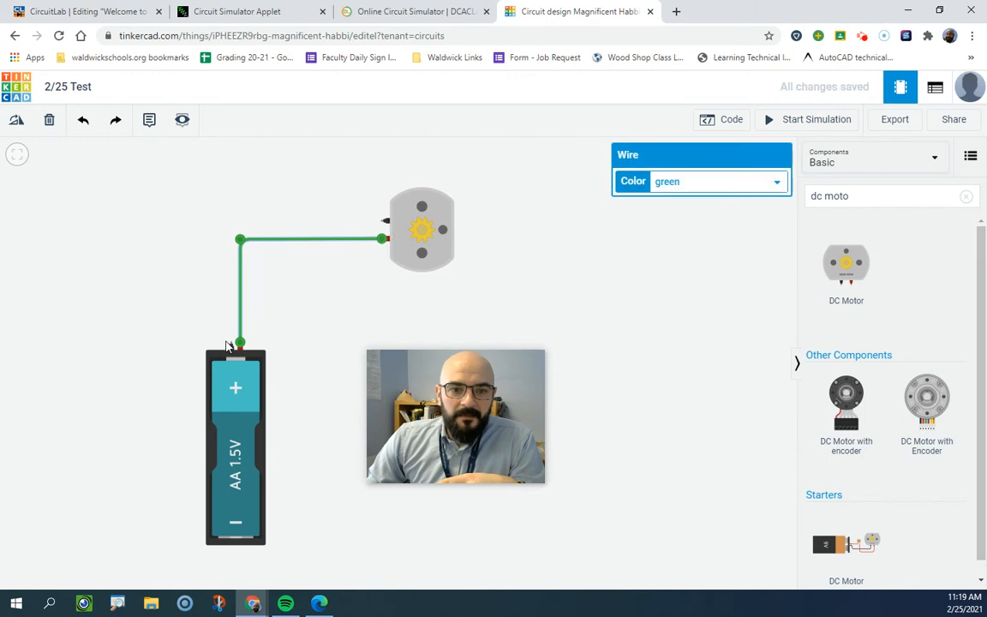
pyautogui.click(231, 346)
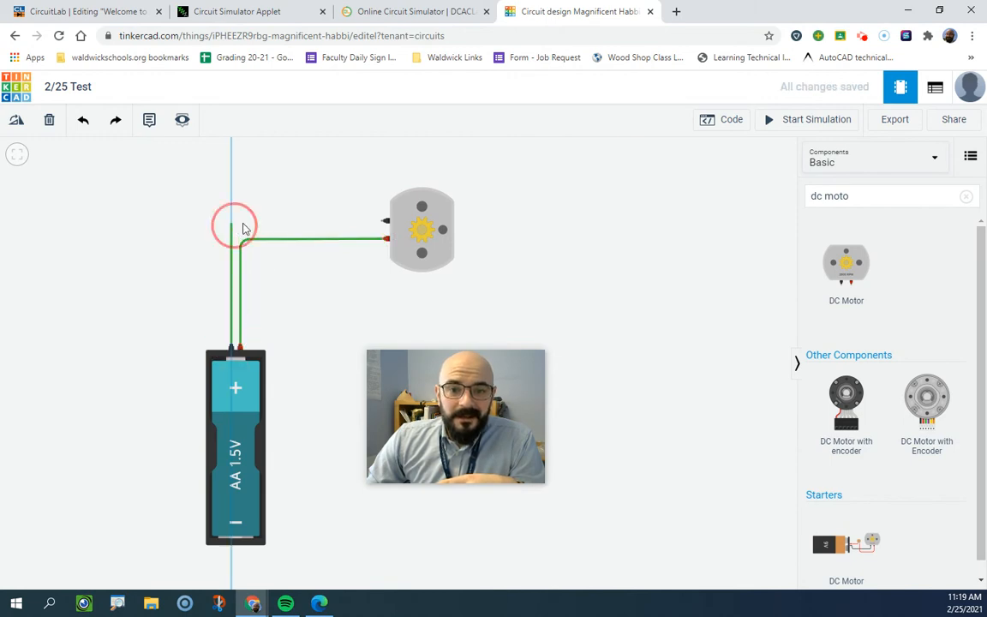
pyautogui.click(234, 225)
pyautogui.click(381, 221)
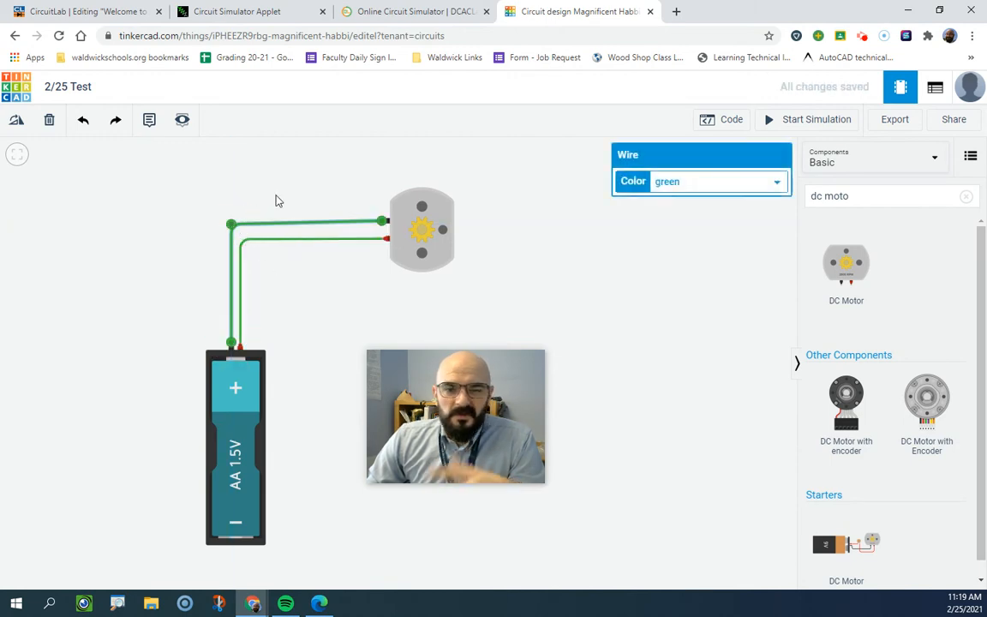
pyautogui.click(406, 307)
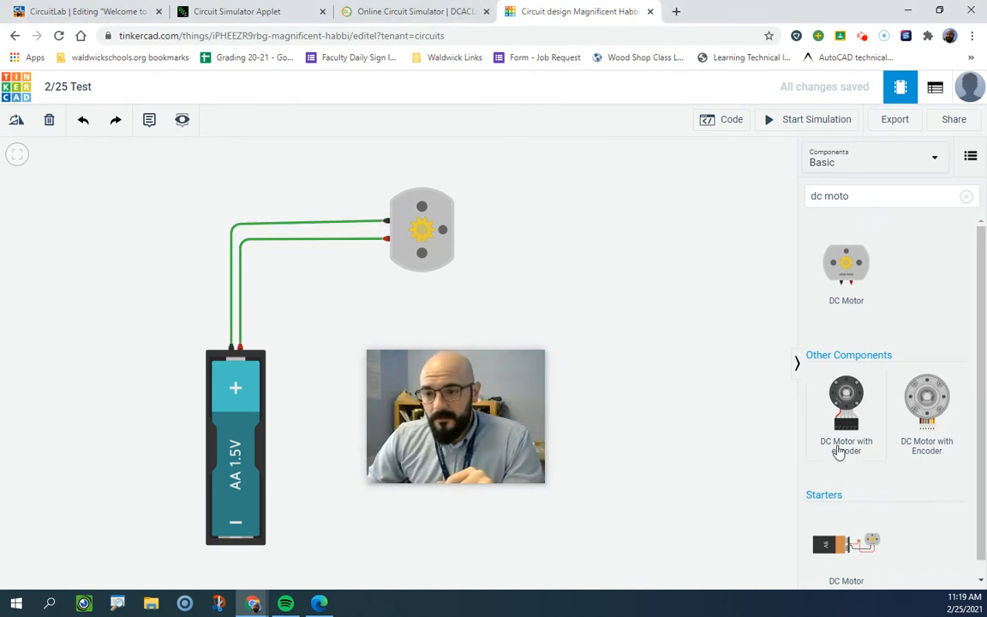
# Search the components for resist and place a Resistor below and to the right of the DC motor.
pyautogui.tripleClick(884, 196)
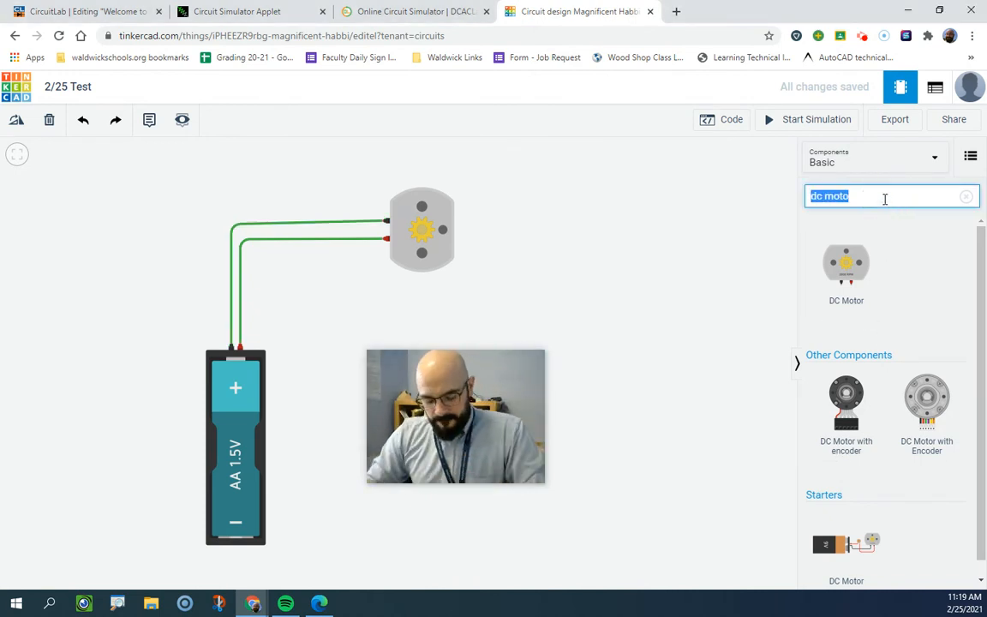
pyautogui.write('rs')
pyautogui.press('BackSpace')
pyautogui.write('esist')
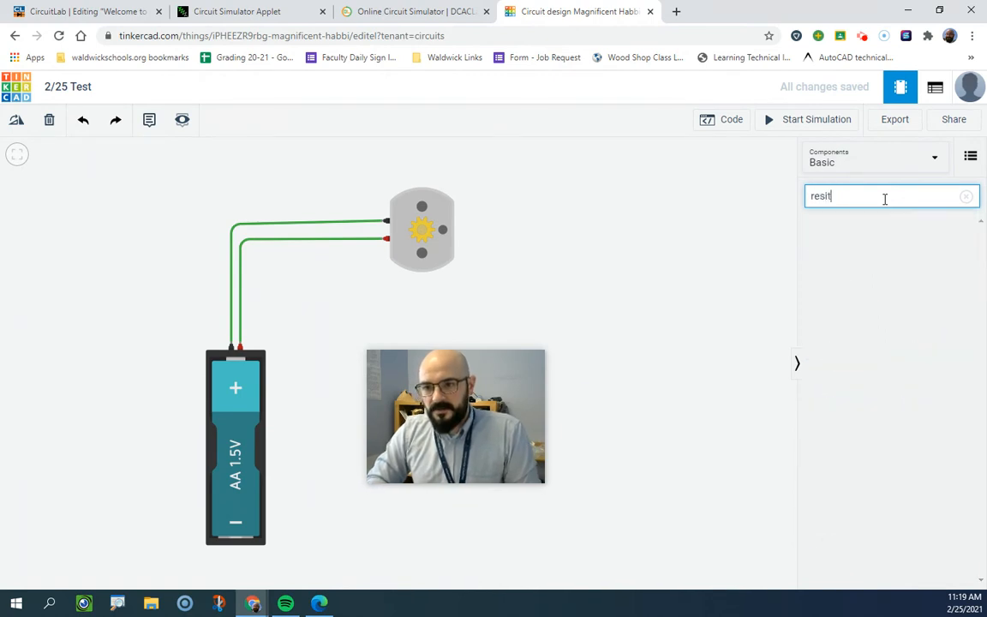
pyautogui.moveTo(845, 266); pyautogui.dragTo(633, 291)
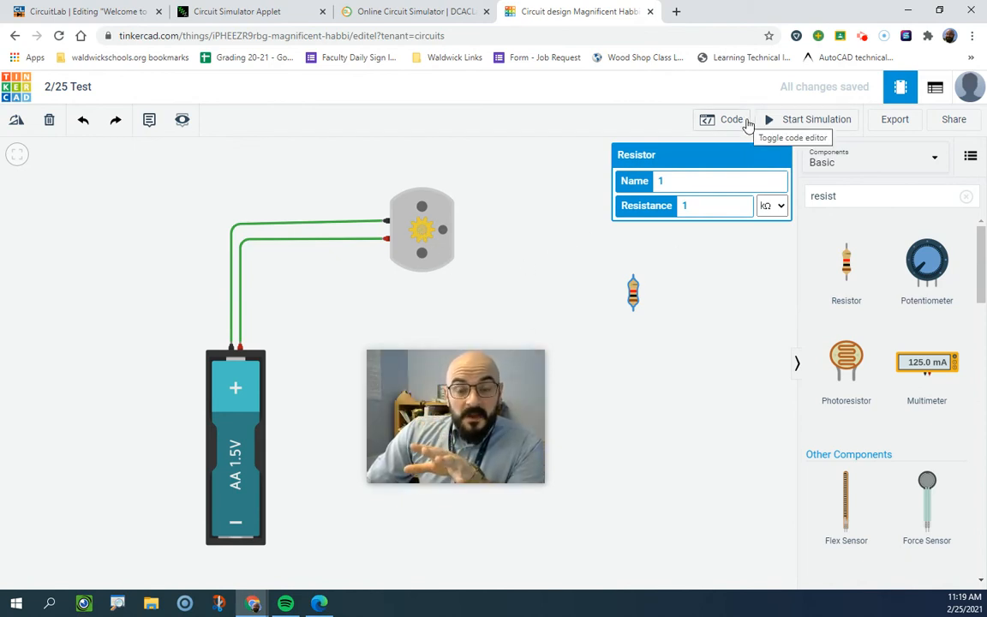
# Run the simulation to check the motor's speed on the battery circuit, and stop it.
pyautogui.click(775, 121)
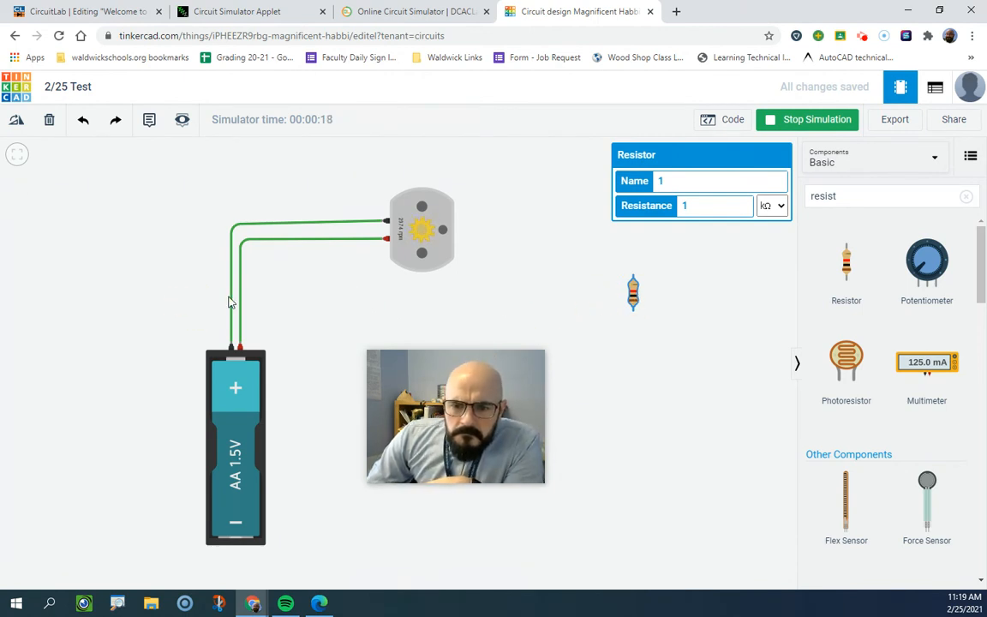
pyautogui.click(253, 221)
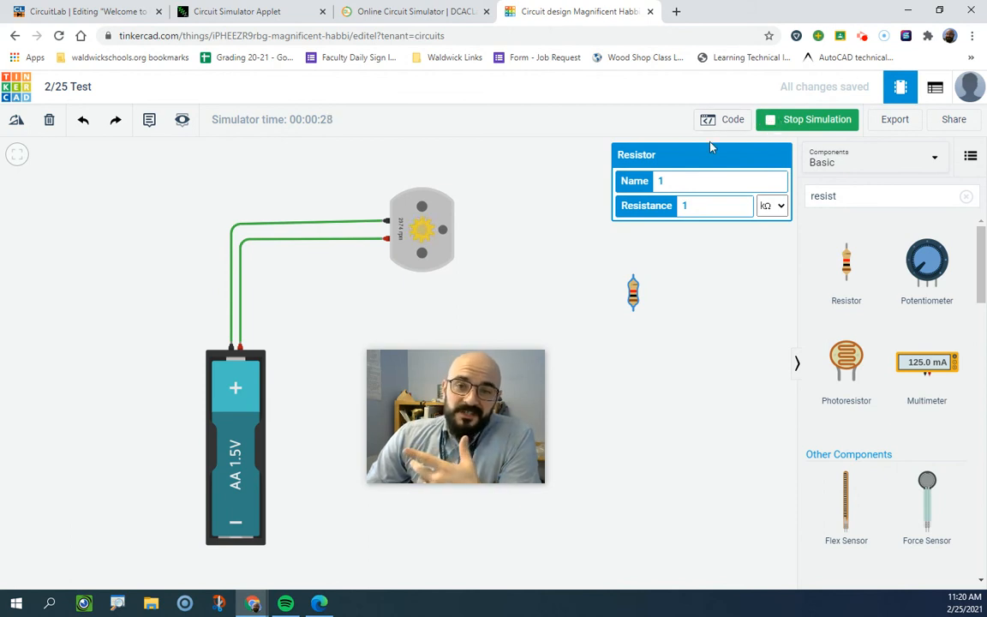
pyautogui.click(796, 124)
# Move the resistor just right of the vertical wires, below the wire to the motor's red terminal, and deselect it.
pyautogui.moveTo(632, 289); pyautogui.dragTo(288, 279)
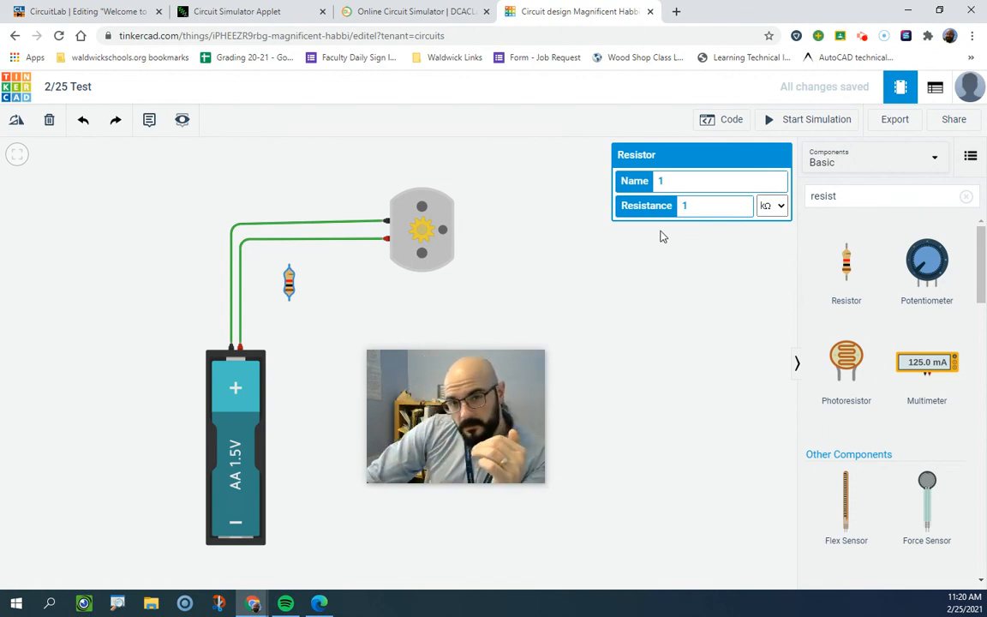
pyautogui.click(587, 253)
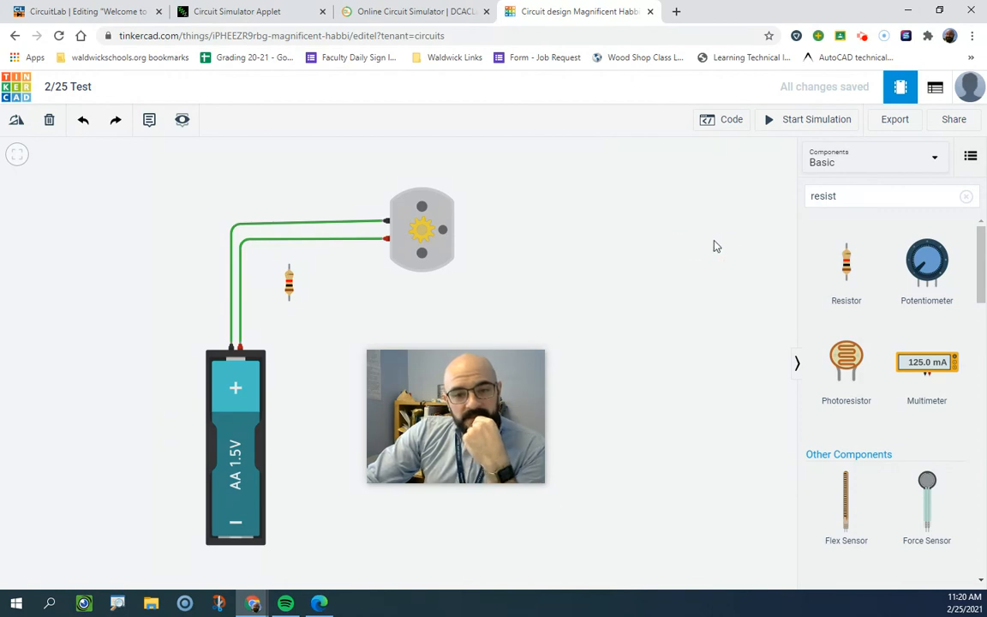